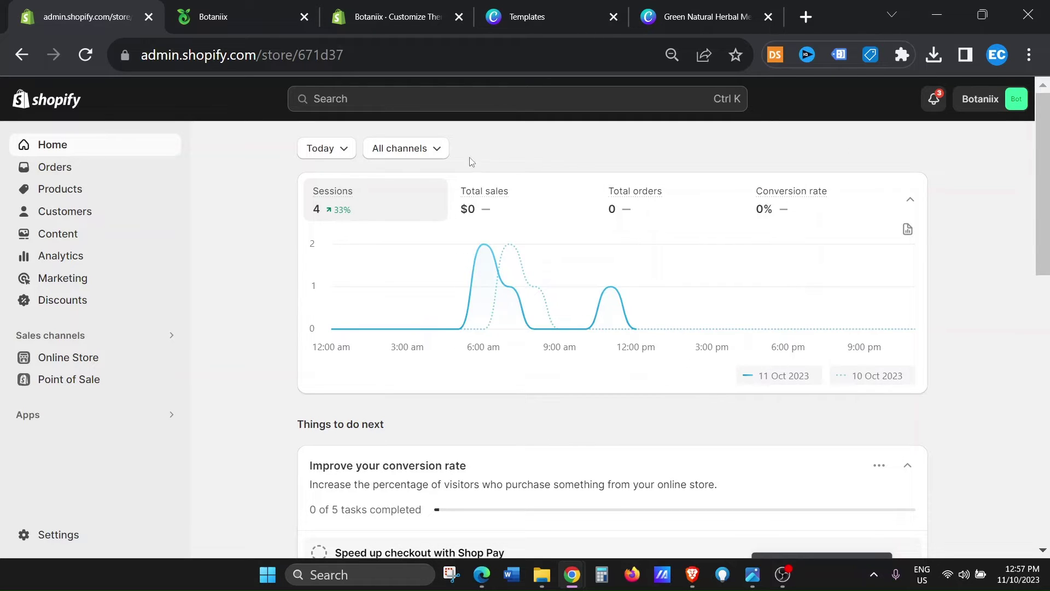
Switch from the Shopify admin to the live Botaniix storefront at botaniix.com
left_click(239, 7)
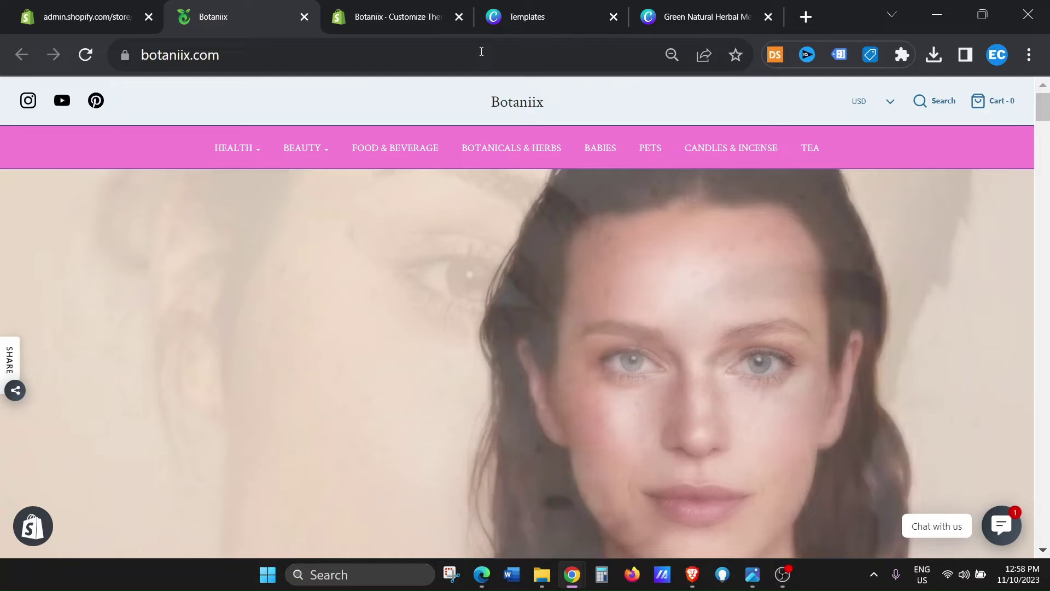
Open Canva in a new tab and place it next to the store tabs
left_click(810, 21)
type("canva.com")
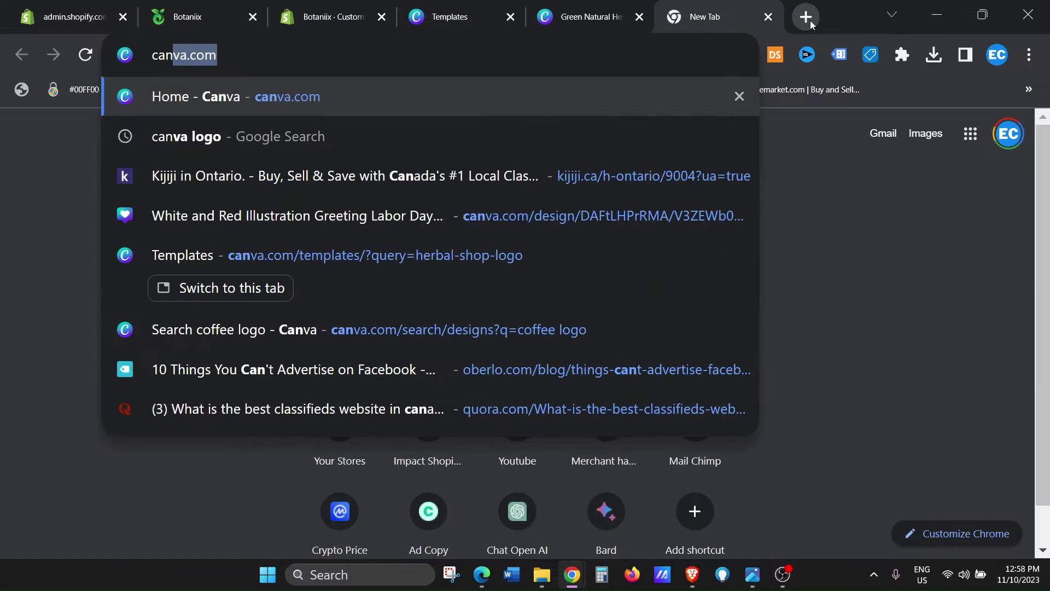
key("Return")
left_click_drag(691, 17, 437, 18)
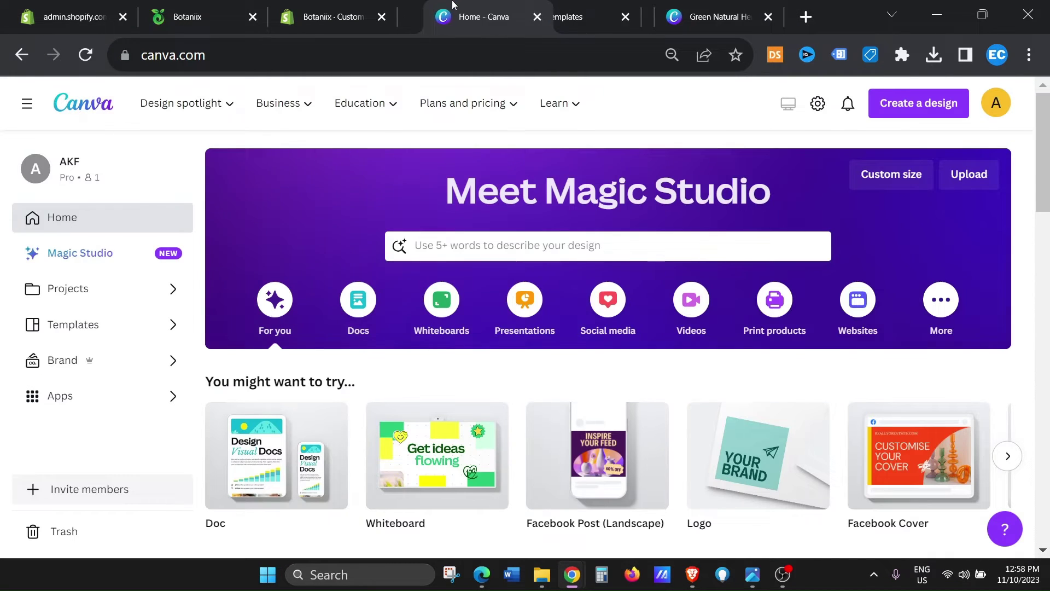
Search 'herbal shop logo' and open the Herbala pharmacy logo template's details
left_click(492, 248)
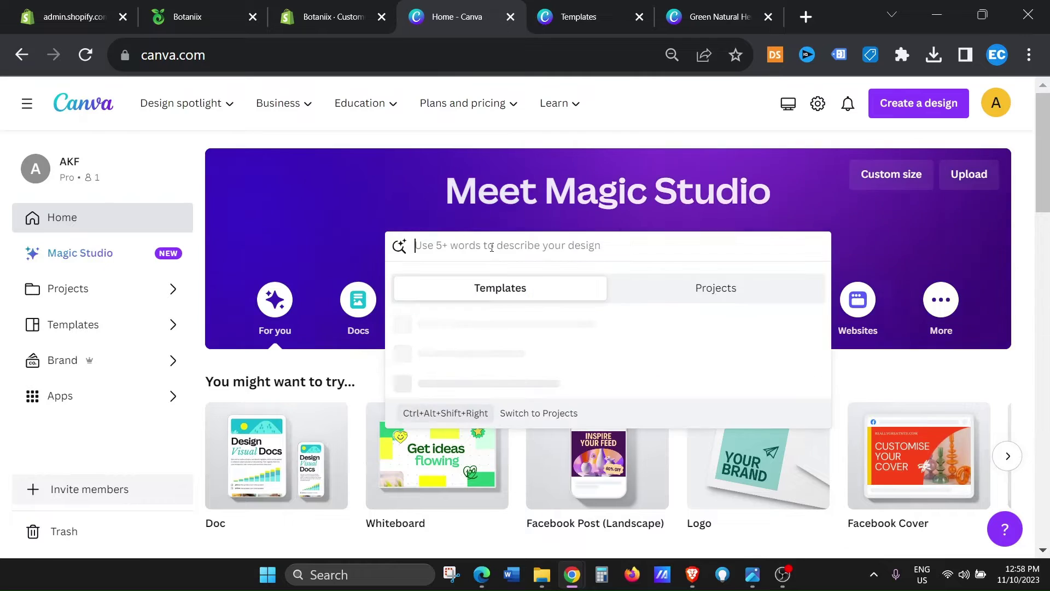
type("herbal shop ")
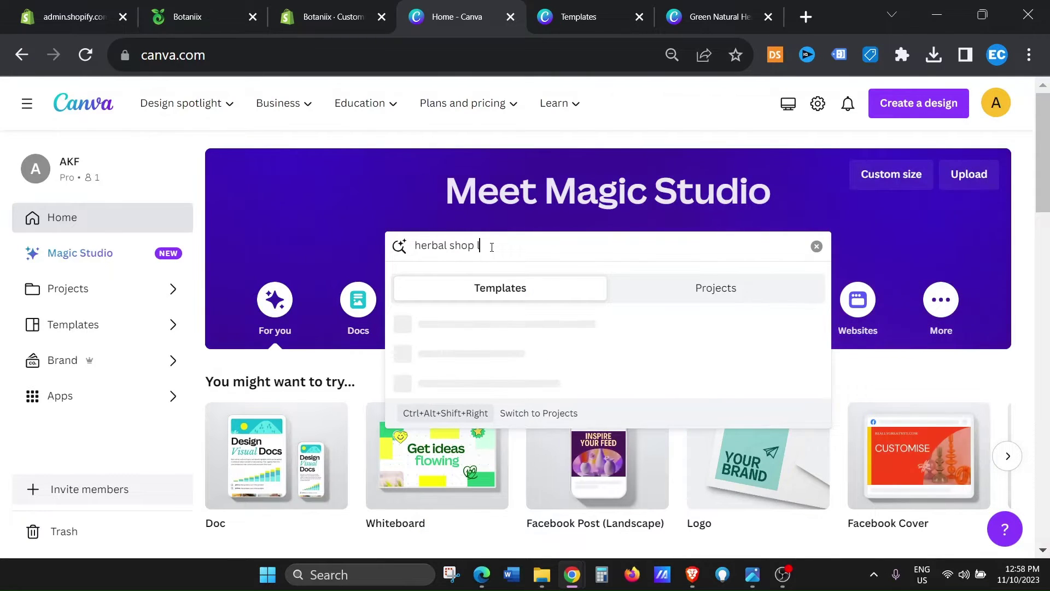
type("logo")
key("Return")
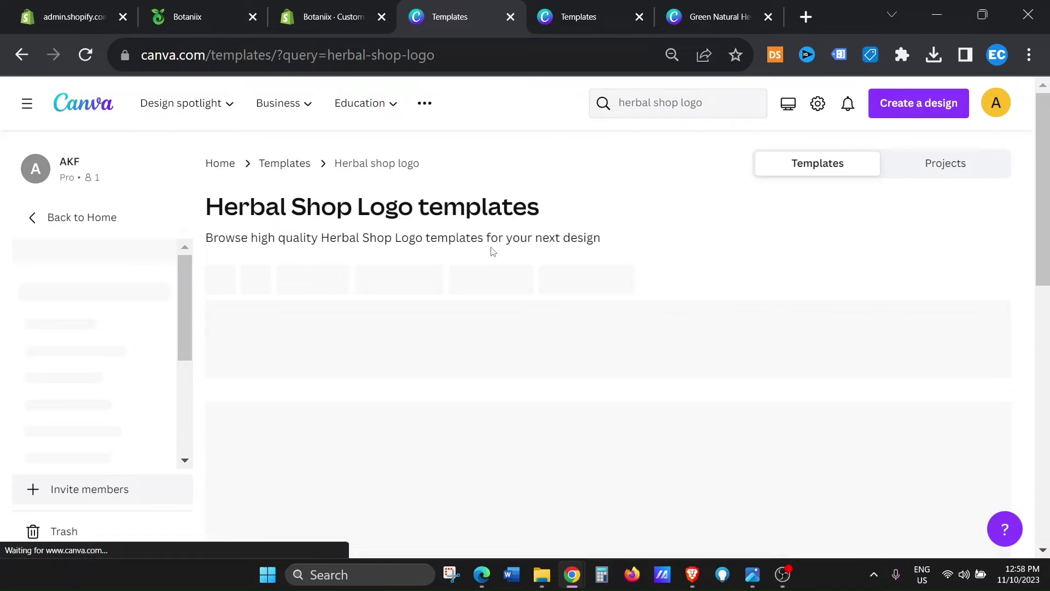
scroll(704, 187, "down", 10)
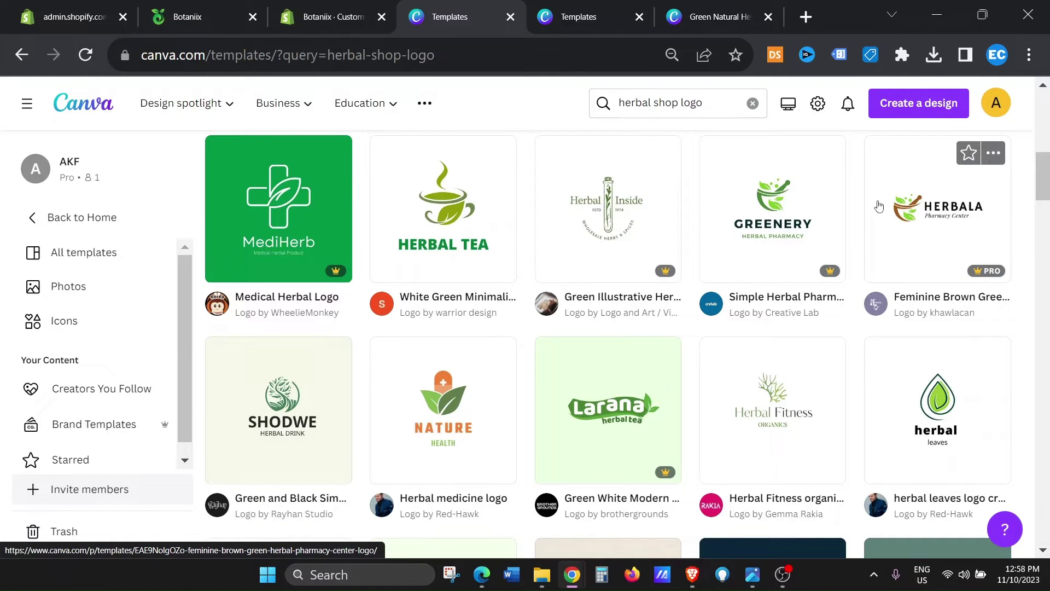
left_click(954, 219)
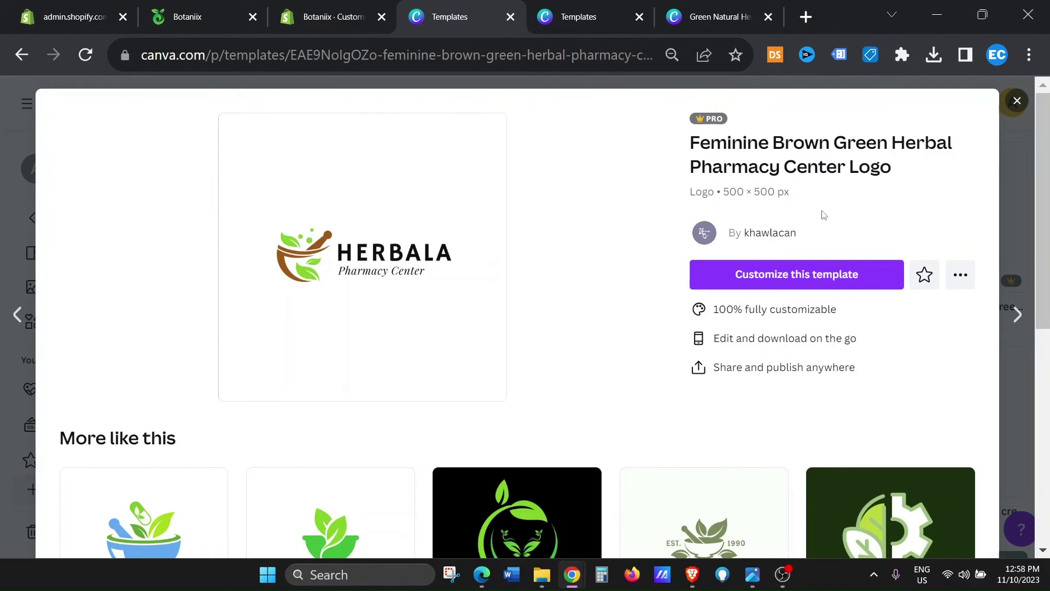
Create an editable design from the Feminine Brown Green Herbal Pharmacy Center Logo template
left_click(764, 285)
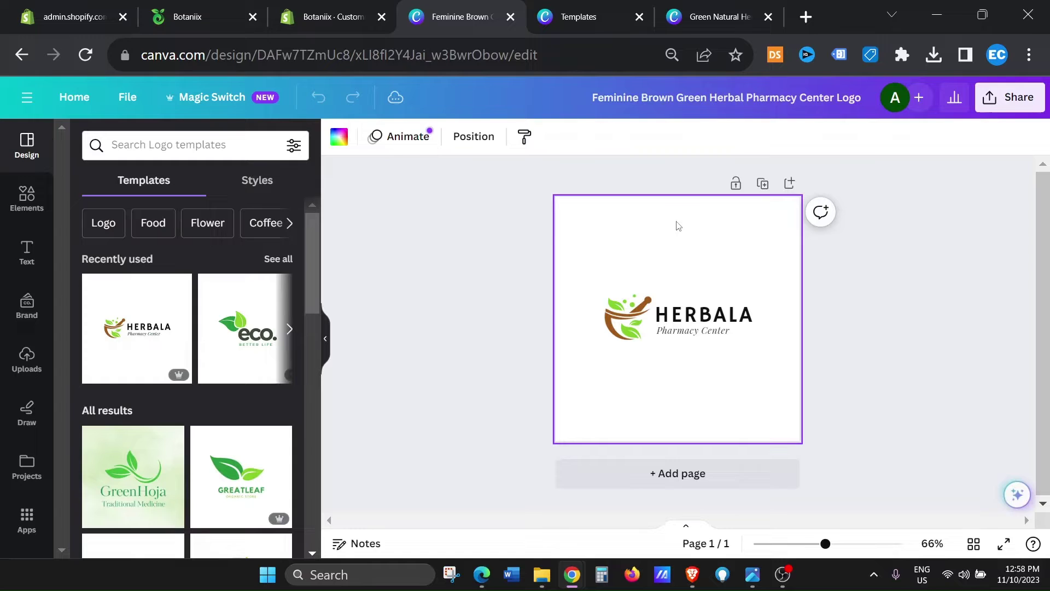
left_click(208, 98)
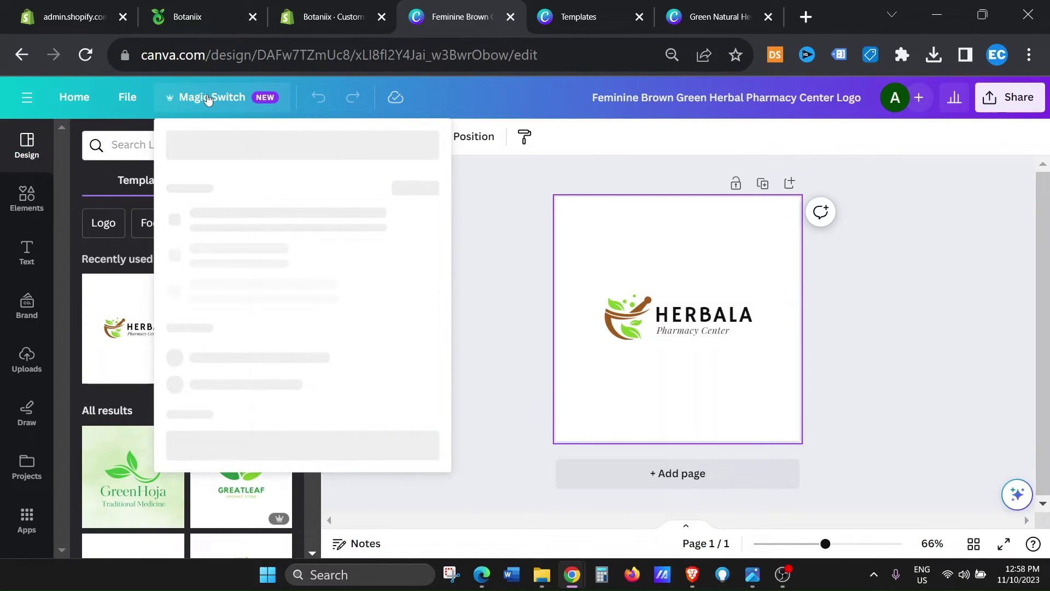
scroll(328, 358, "down", 2)
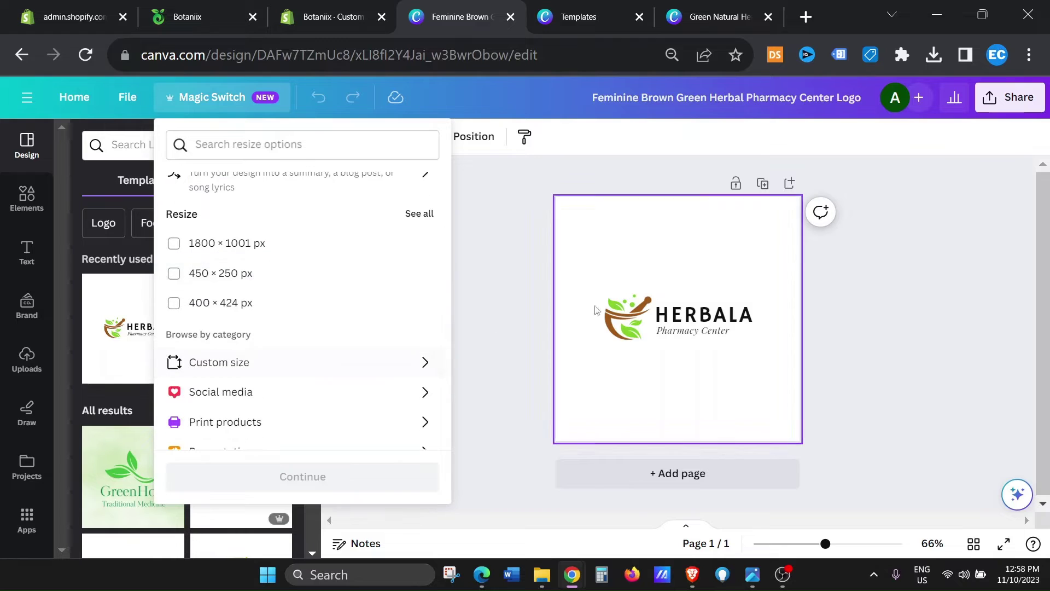
left_click(899, 210)
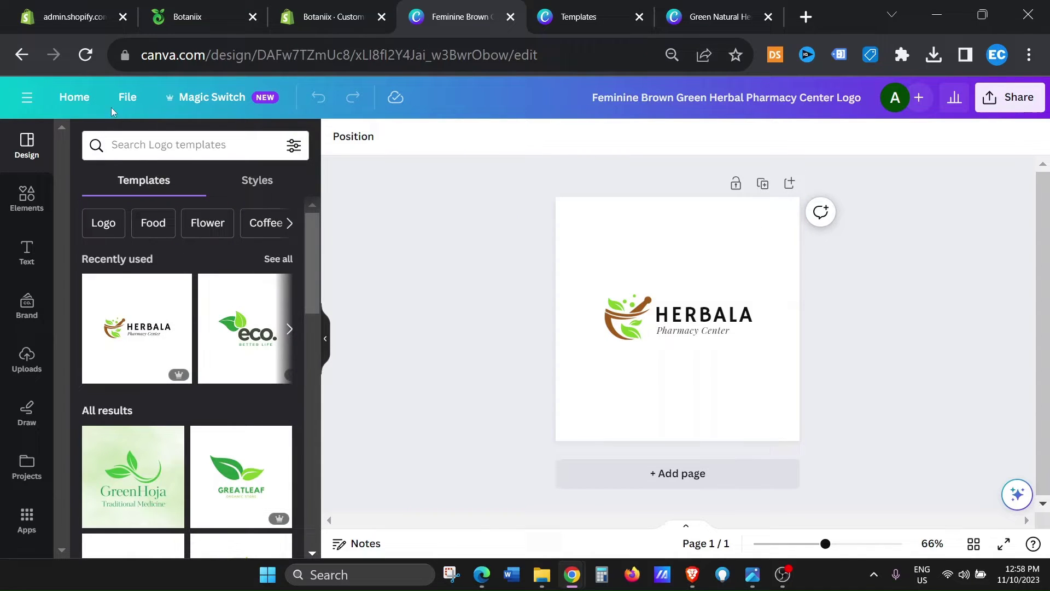
left_click(25, 60)
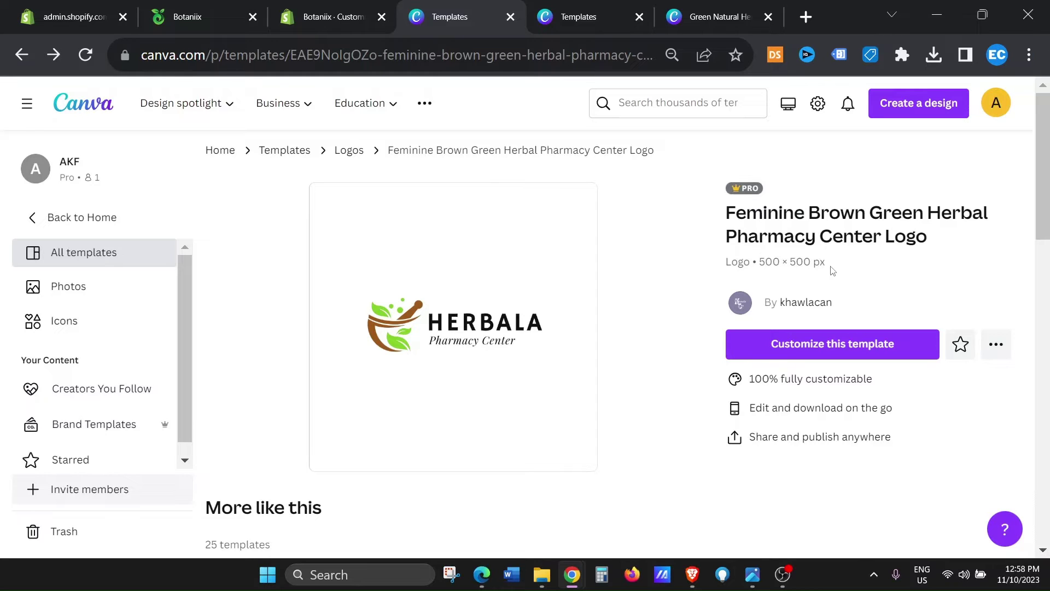
left_click(840, 361)
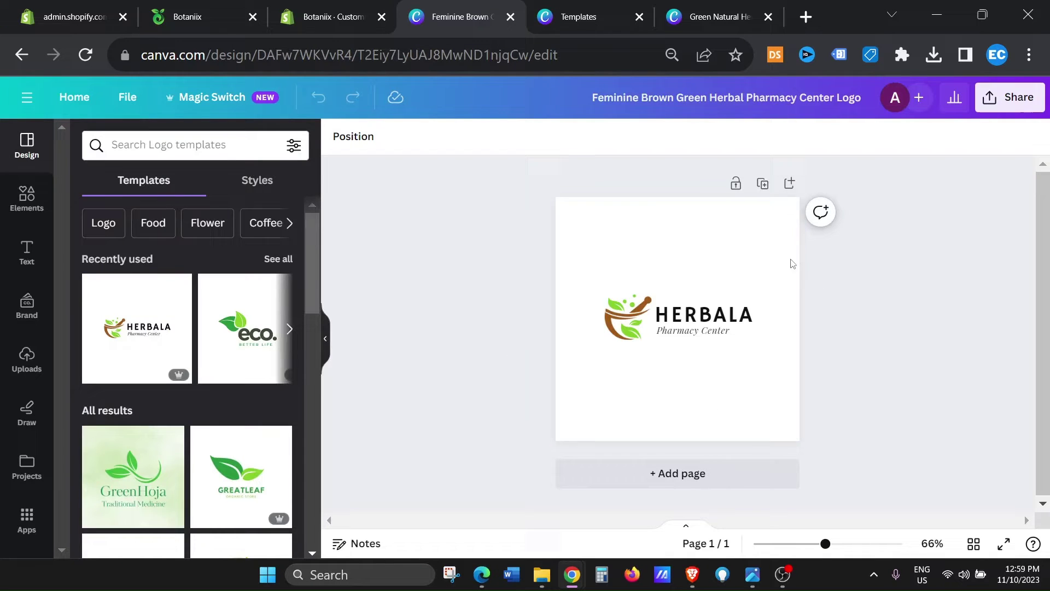
Enter a custom size of width 450 and height 250 px and preview the logo
left_click(202, 104)
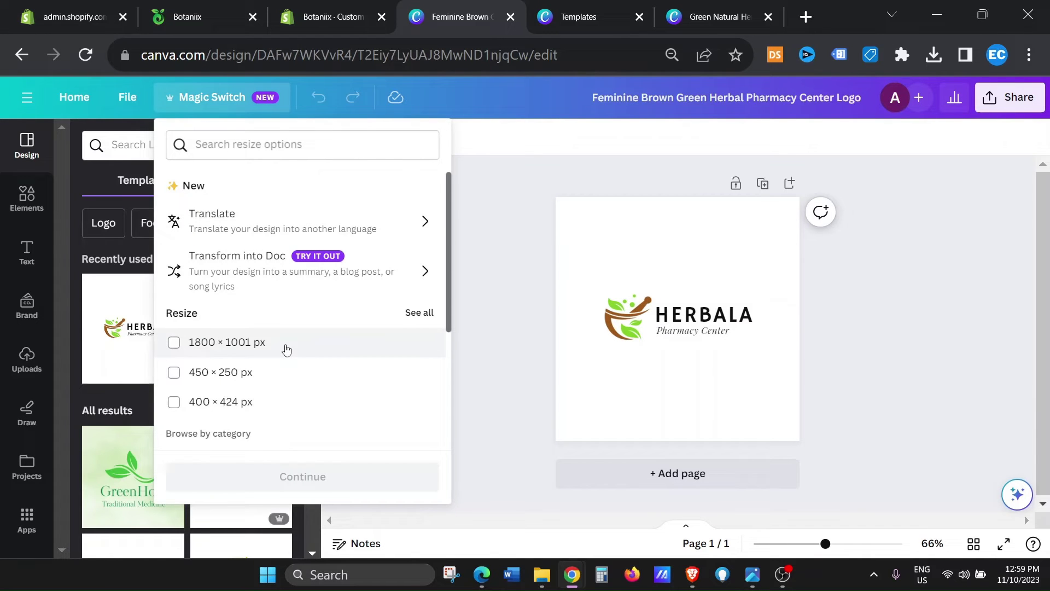
scroll(286, 351, "down", 4)
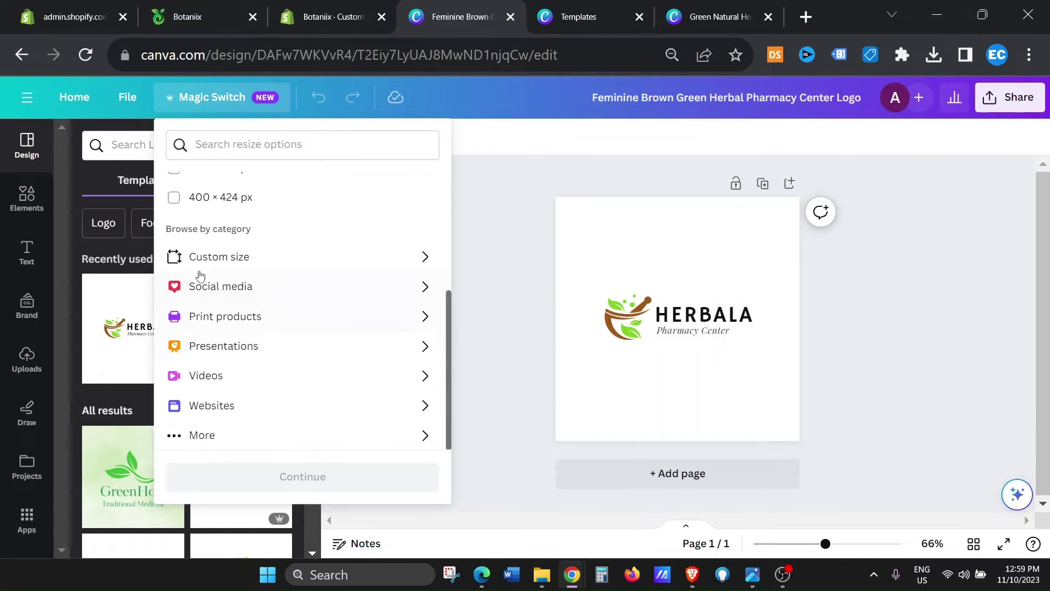
left_click(218, 260)
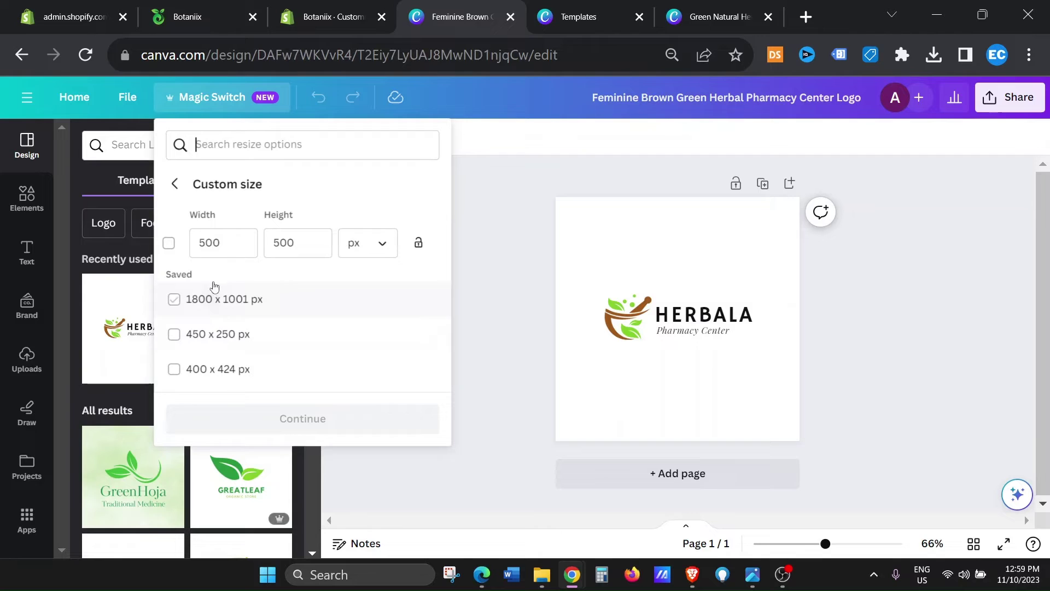
left_click(222, 243)
left_click_drag(221, 242, 164, 243)
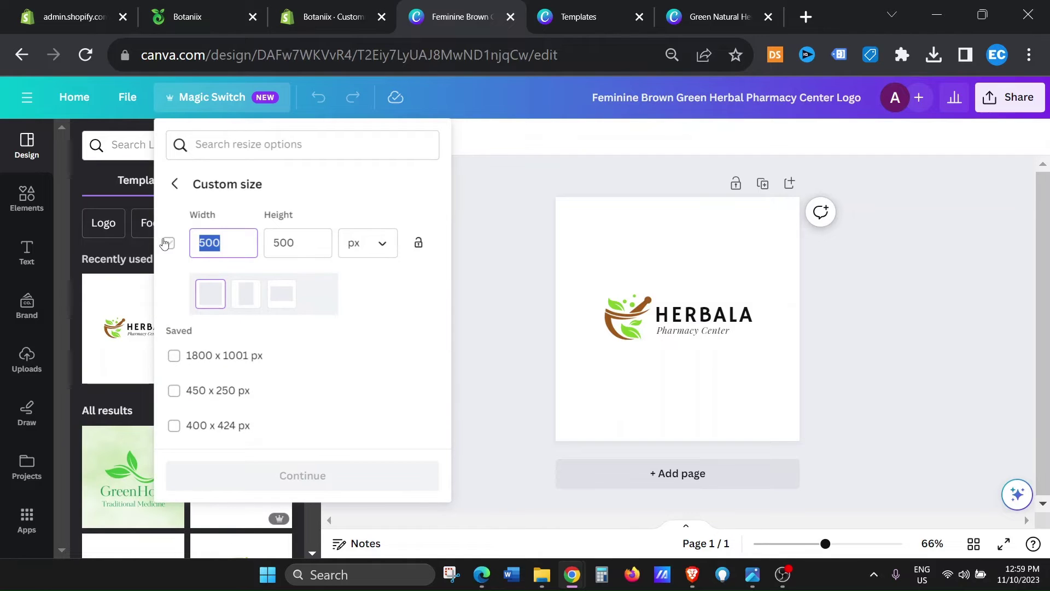
type("450")
key("Tab")
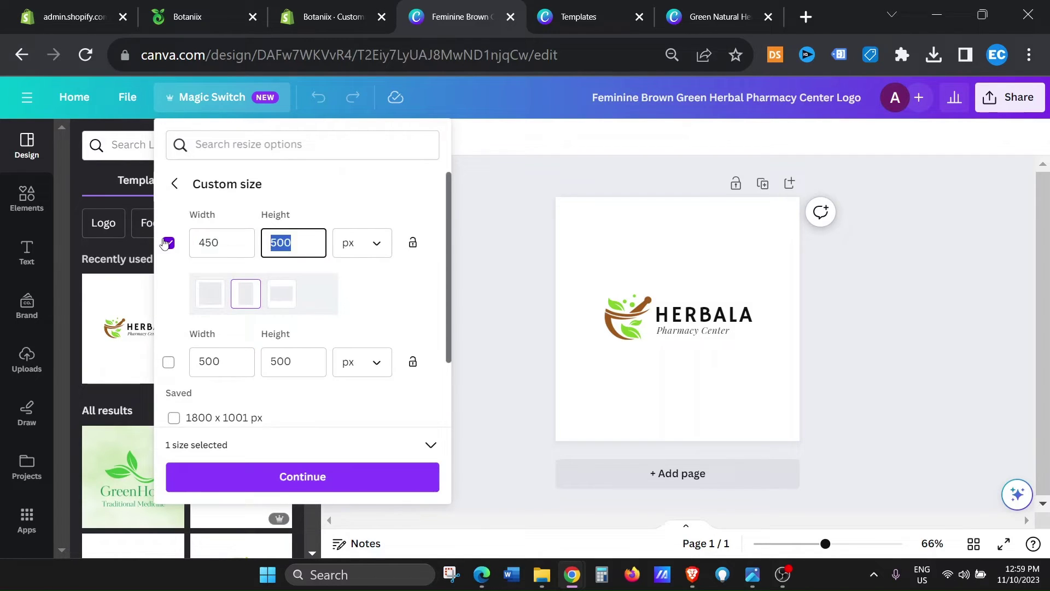
type("250")
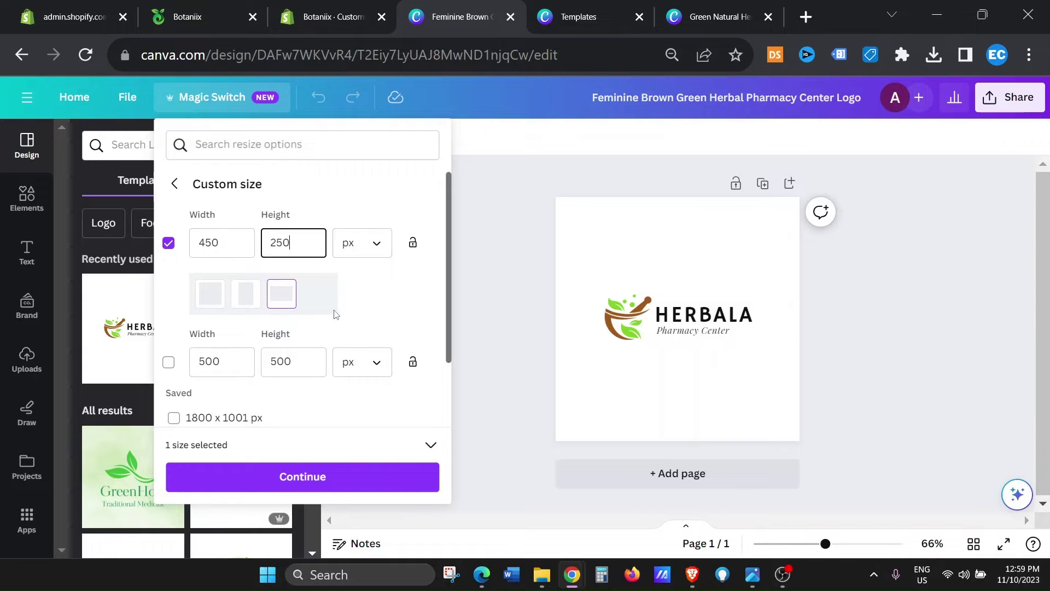
left_click(350, 480)
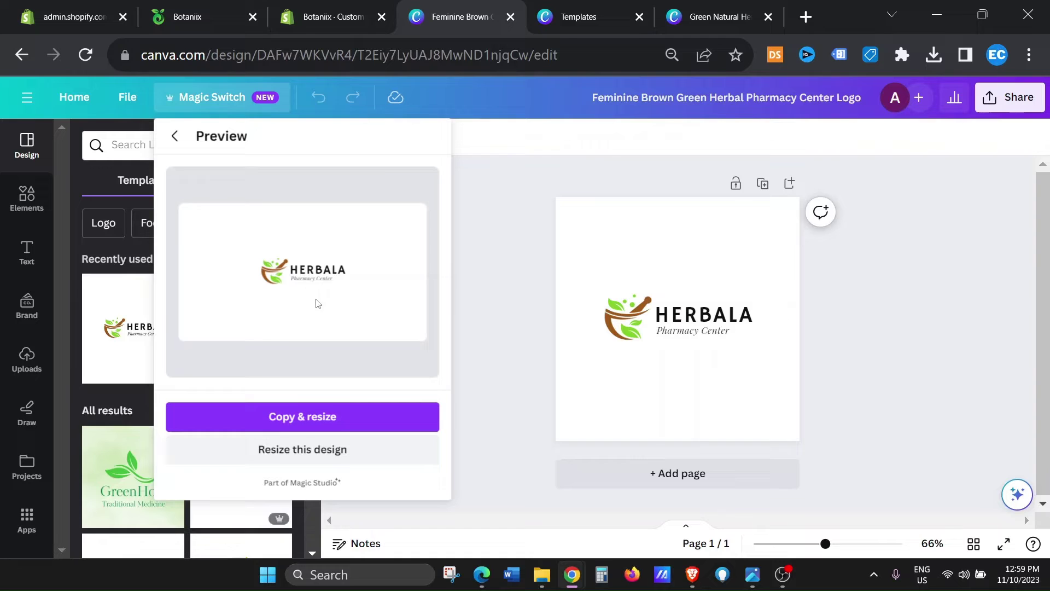
Apply the 450 × 250 px resize and change the brand name HERBALA to BOTANIIX
left_click(309, 454)
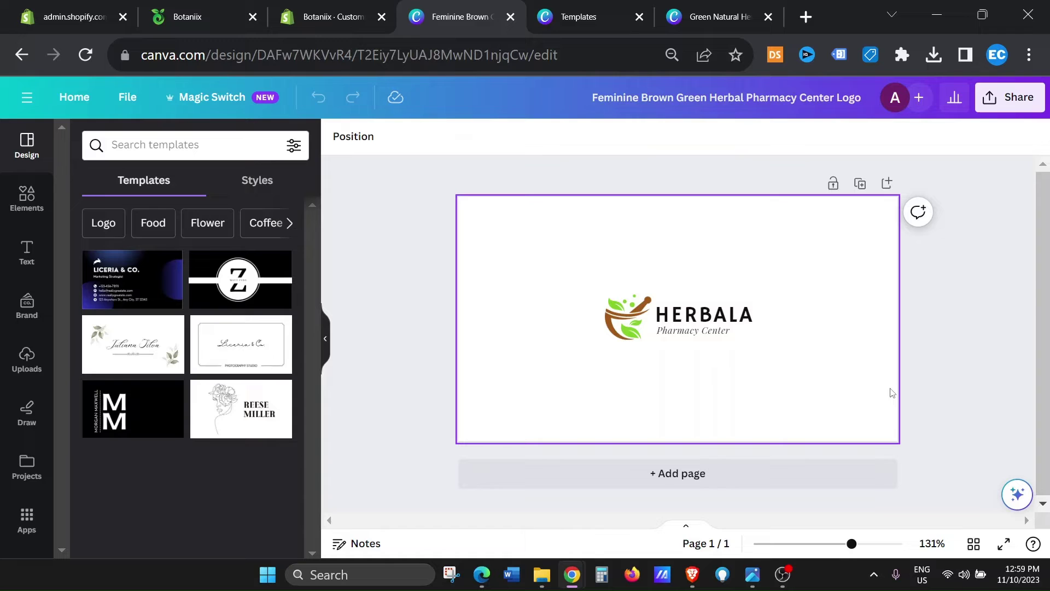
left_click(755, 317)
double_click(755, 317)
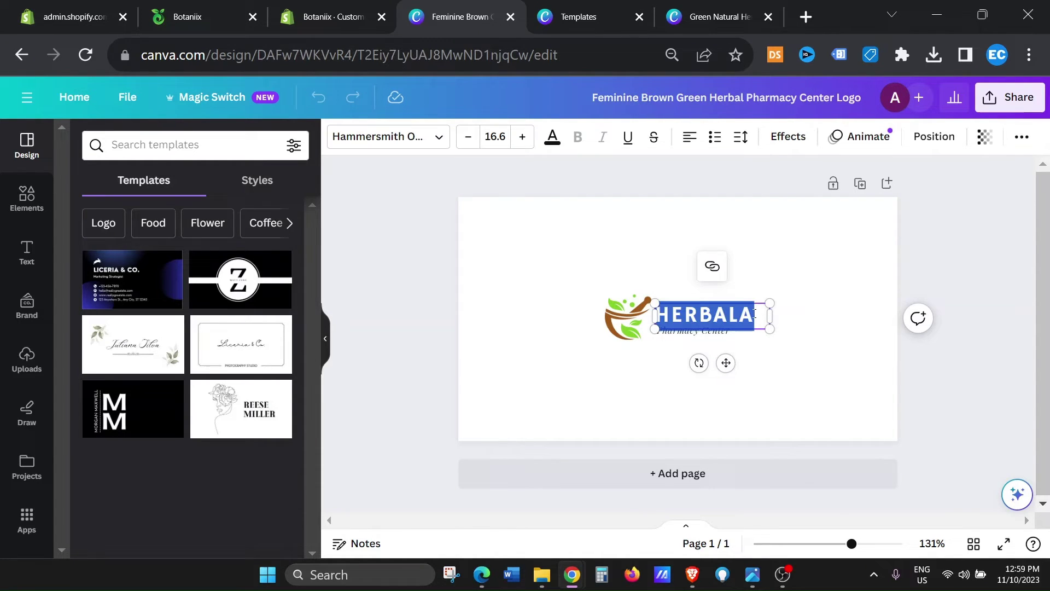
type("BOTANII")
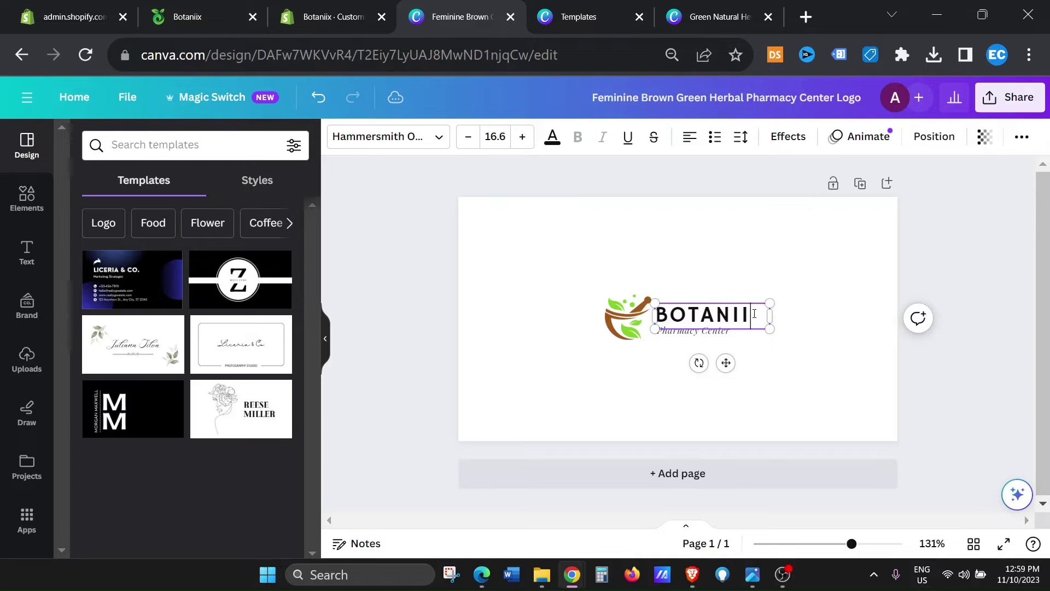
type("X")
left_click(788, 379)
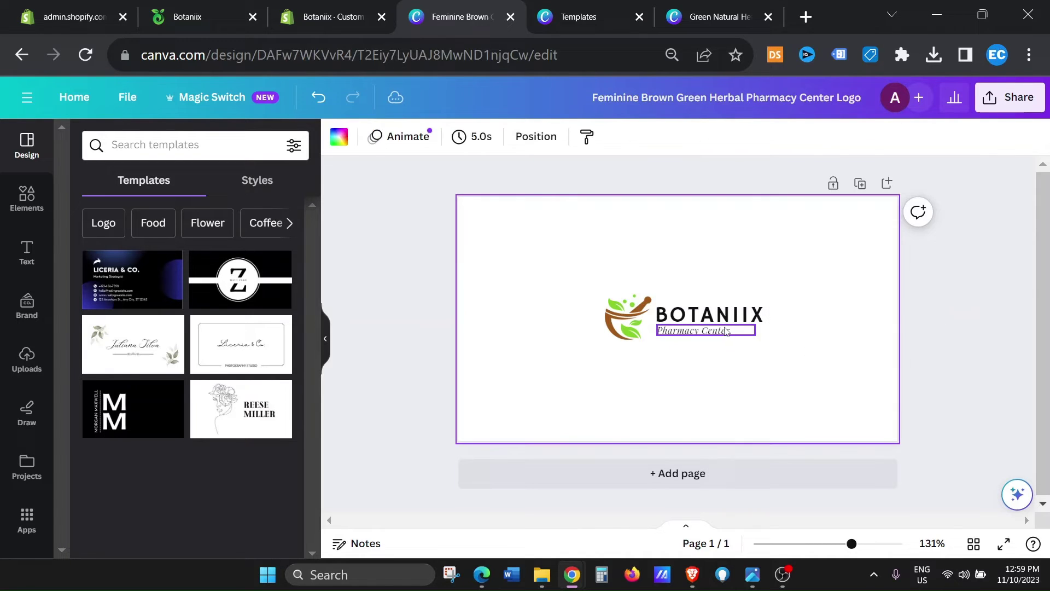
Replace the Pharmacy Center tagline with 'Health & beauty' and deselect everything
double_click(726, 328)
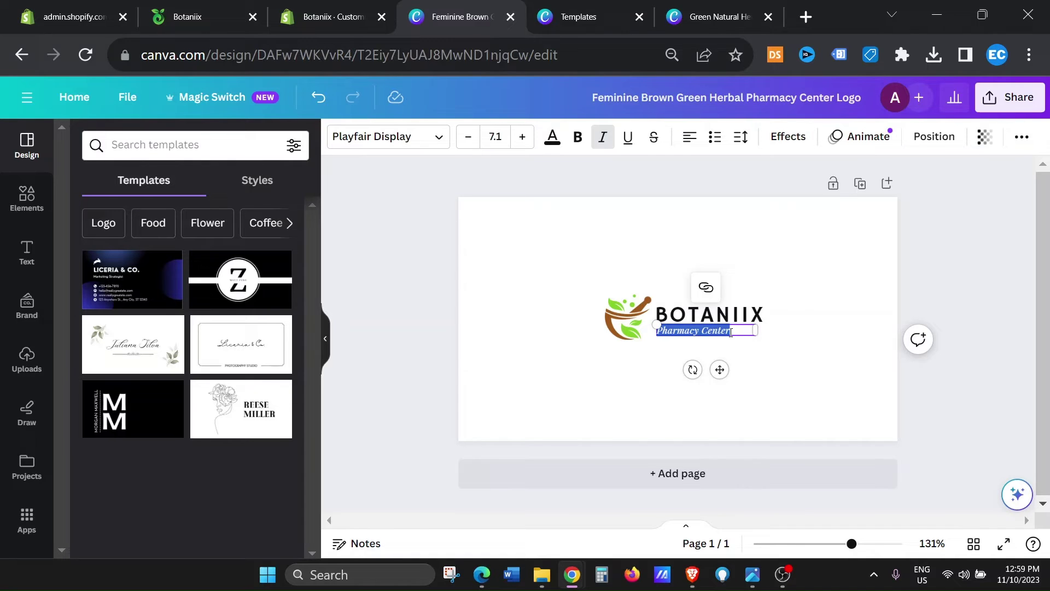
type("Health")
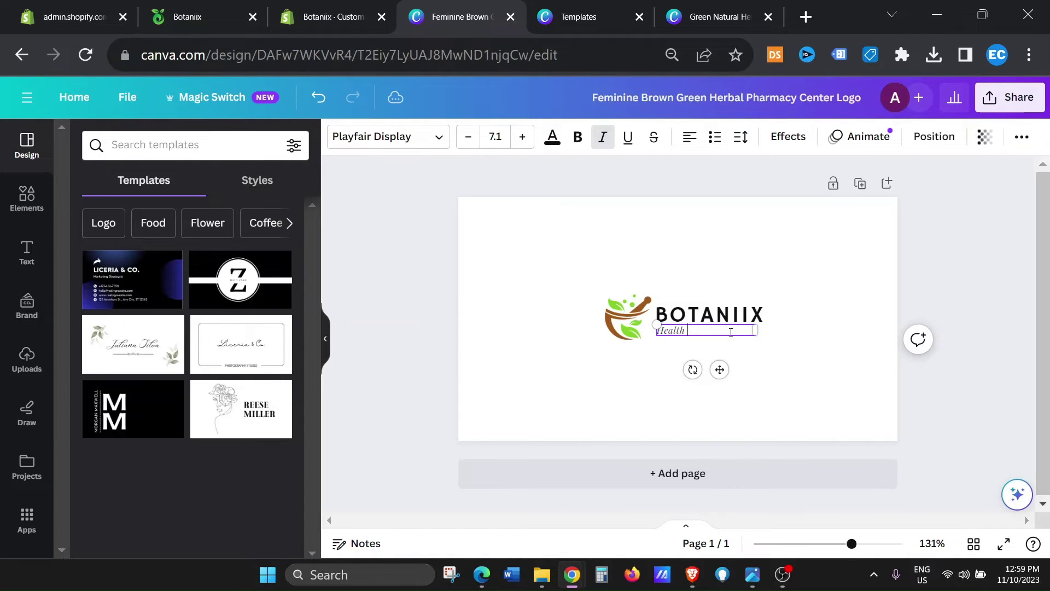
type(" & heauty")
left_click(813, 382)
left_click(607, 298)
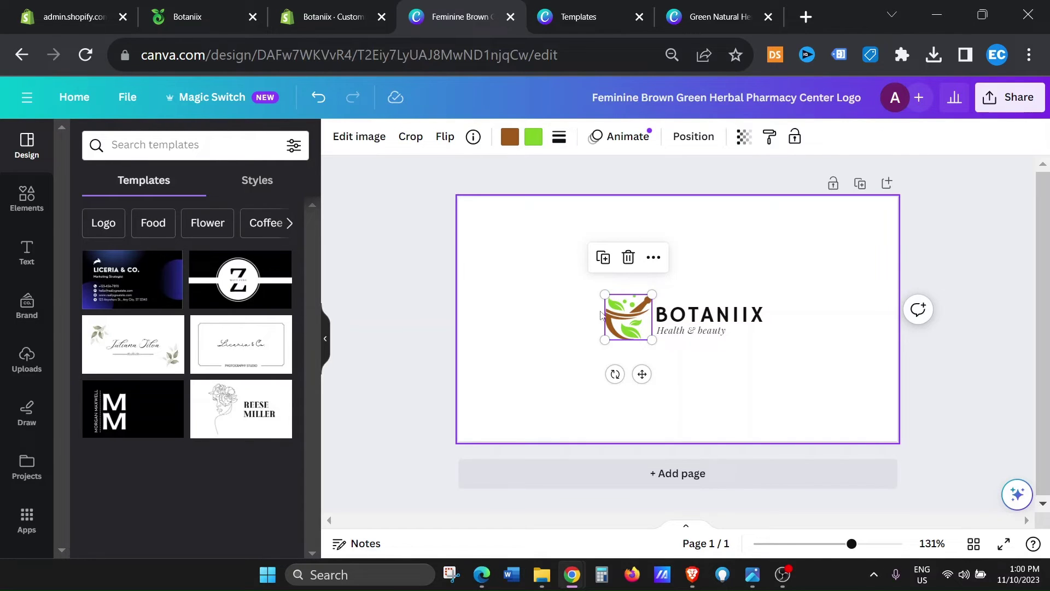
left_click(744, 308)
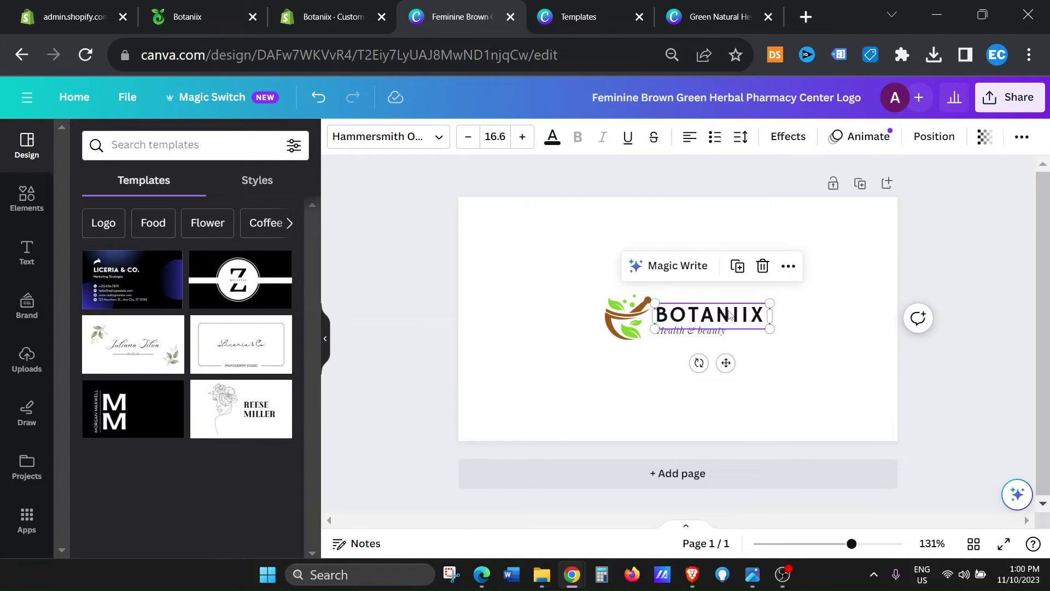
left_click(795, 362)
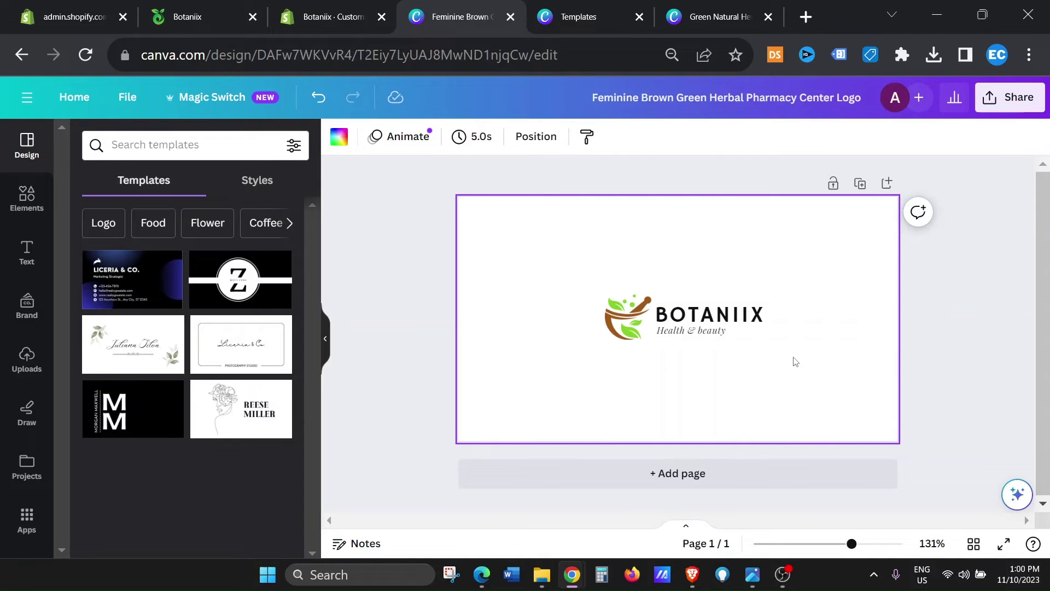
Download the design as a PNG with a transparent background
left_click(1009, 98)
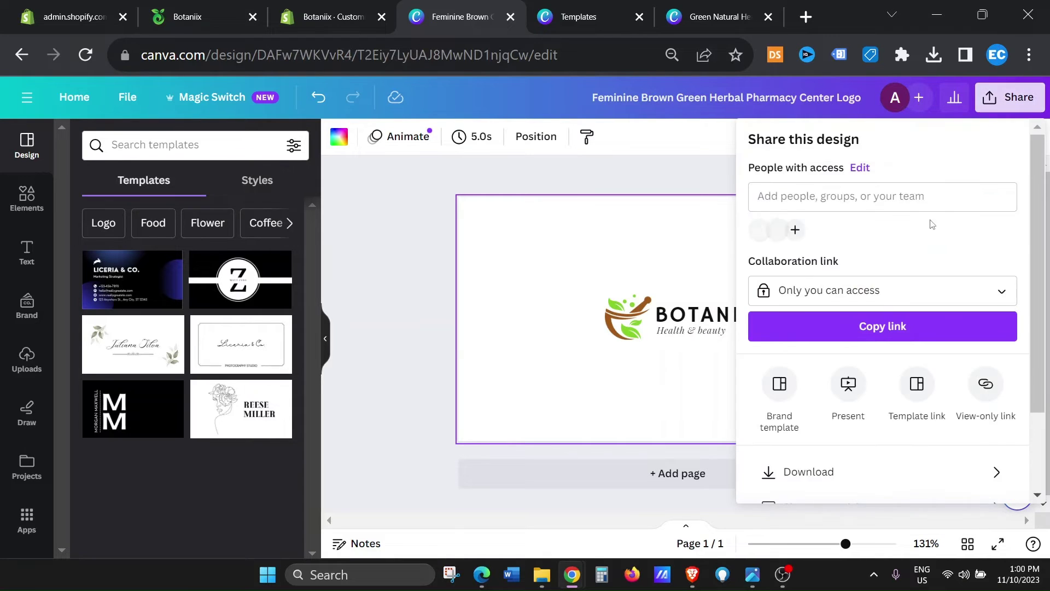
scroll(906, 263, "down", 2)
left_click(959, 373)
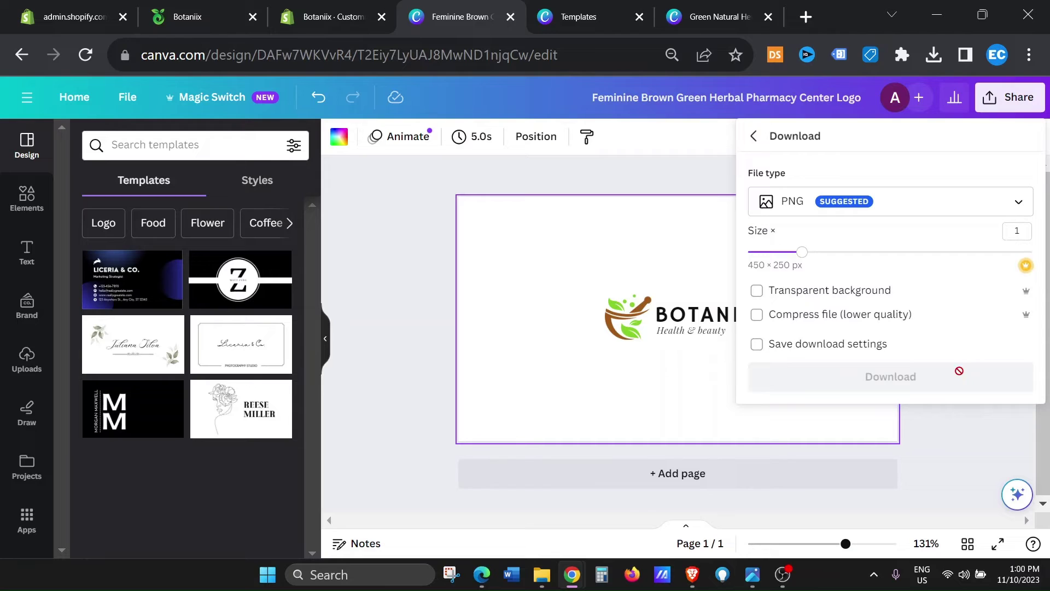
left_click(763, 293)
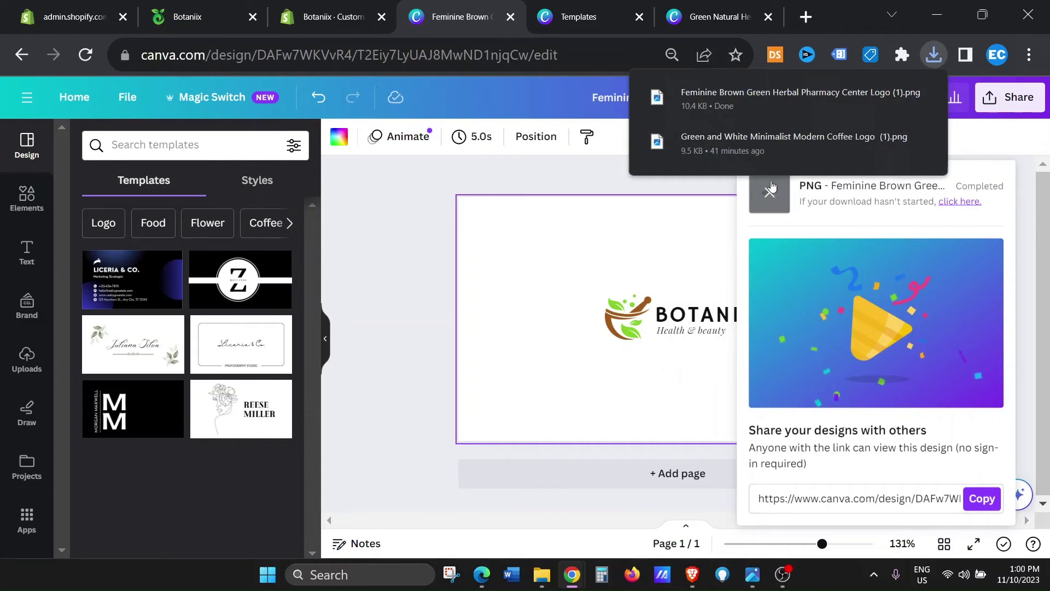
Open the downloaded logo PNG from the Downloads folder
left_click(547, 580)
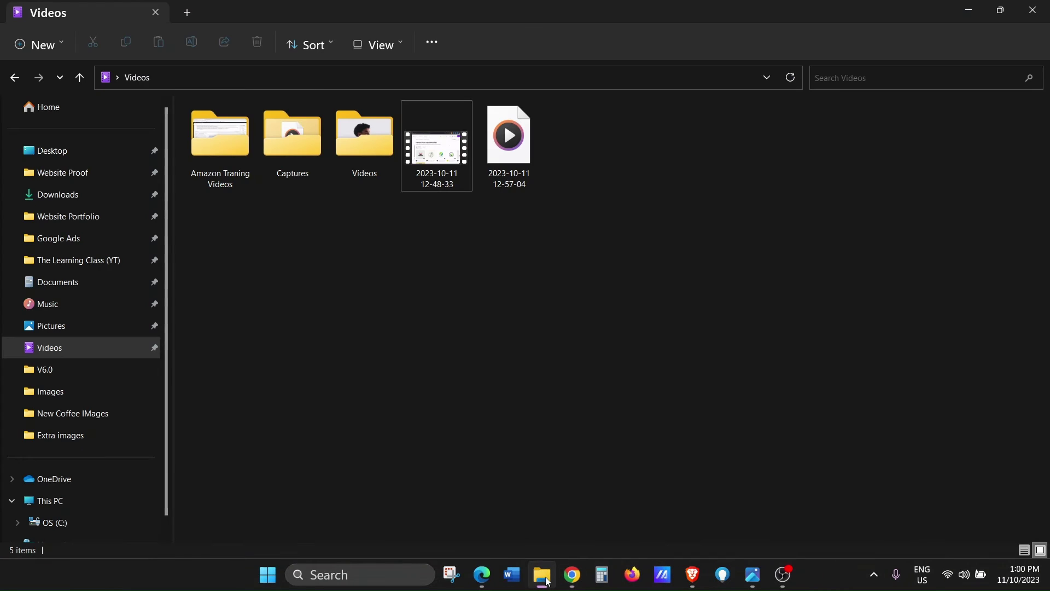
left_click(58, 195)
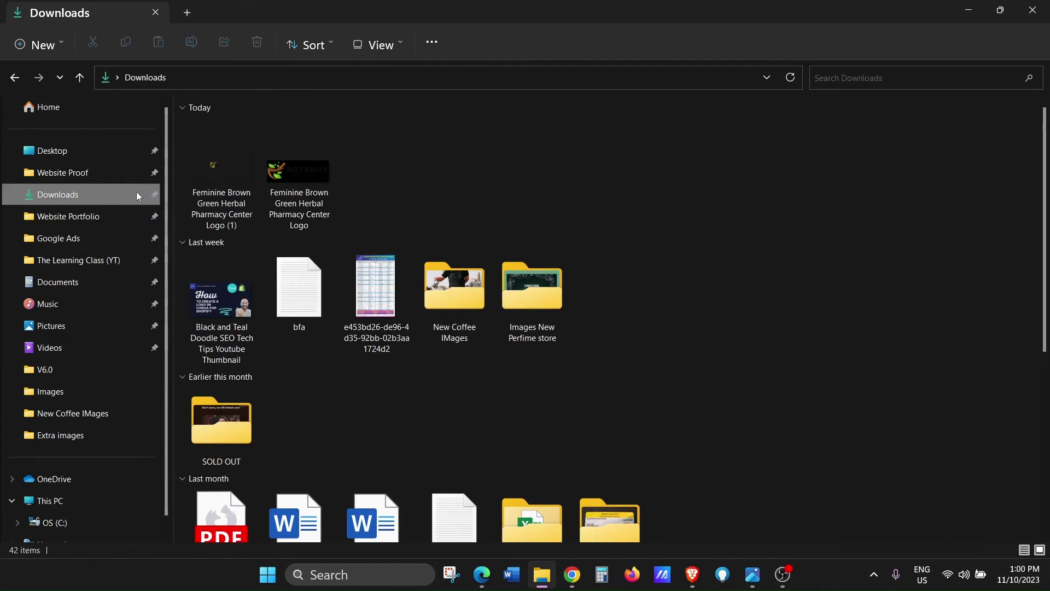
double_click(214, 181)
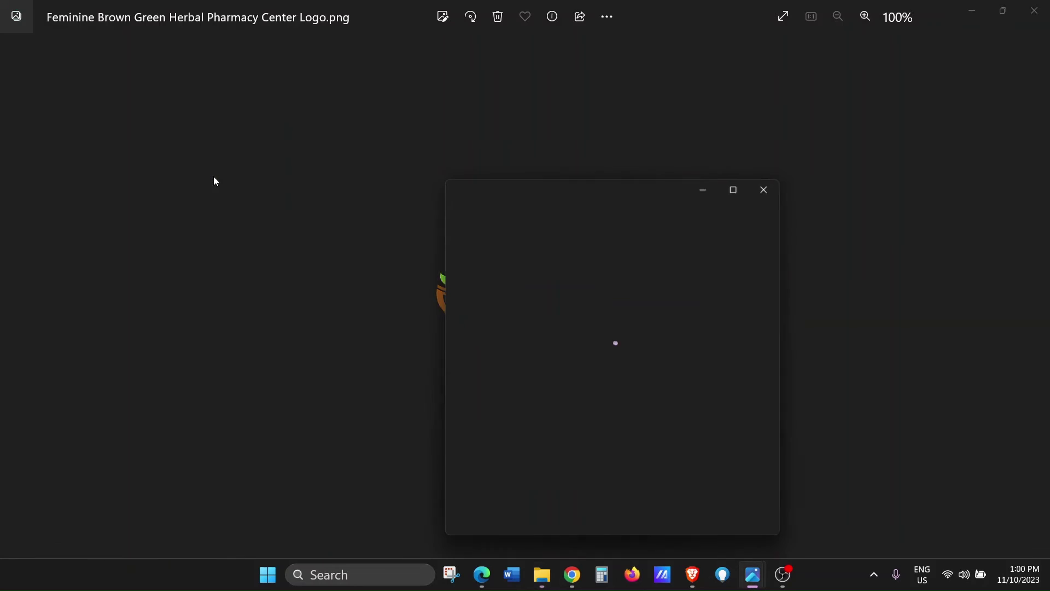
Crop the logo in from all four sides to 179 × 58 and overwrite the original file
left_click(738, 188)
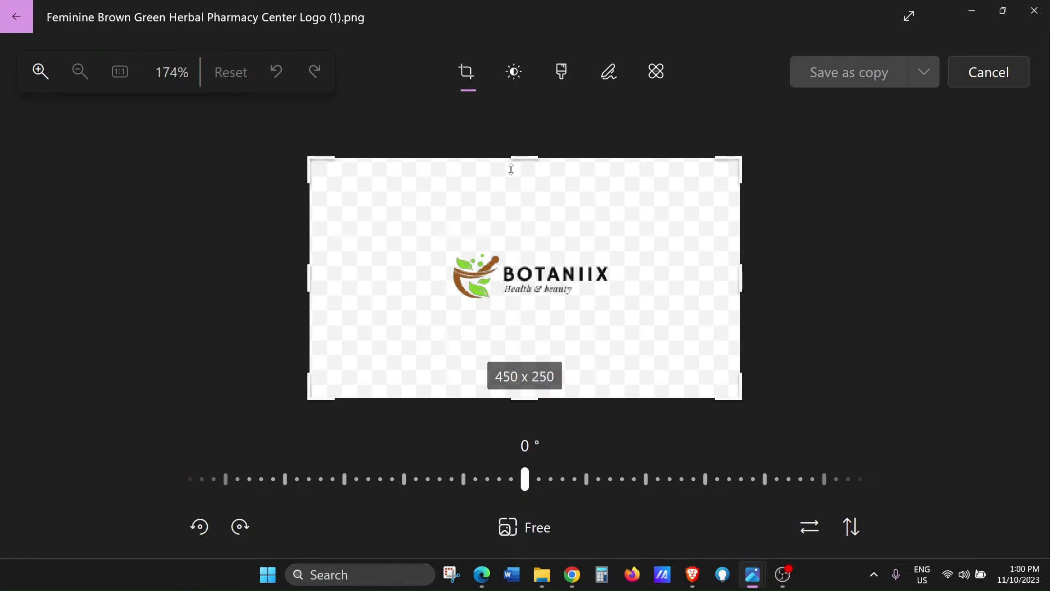
left_click_drag(523, 158, 525, 247)
left_click_drag(536, 404, 538, 230)
left_click_drag(38, 280, 345, 279)
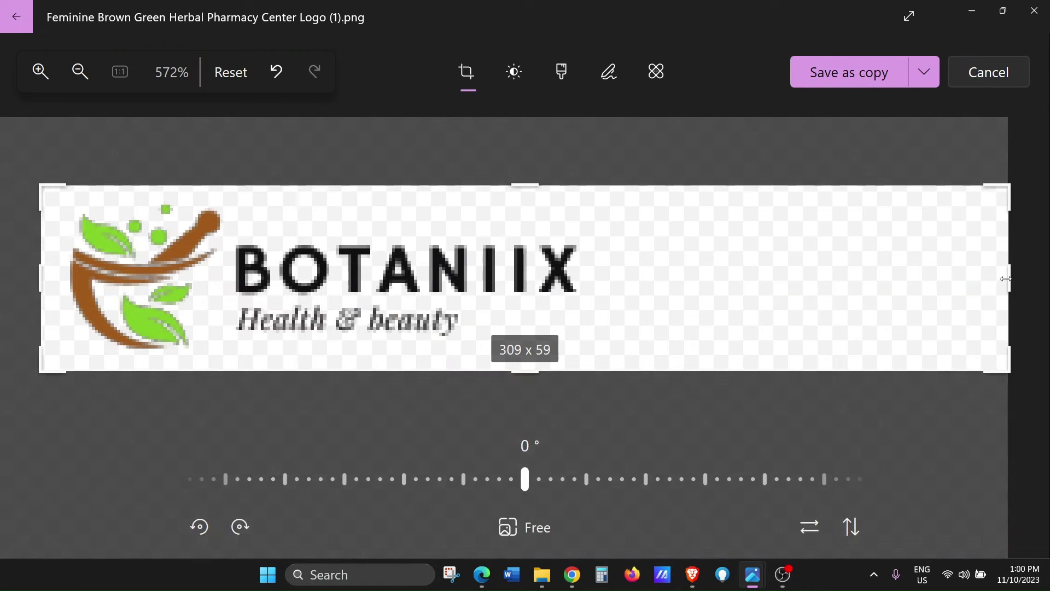
left_click_drag(1005, 279, 606, 279)
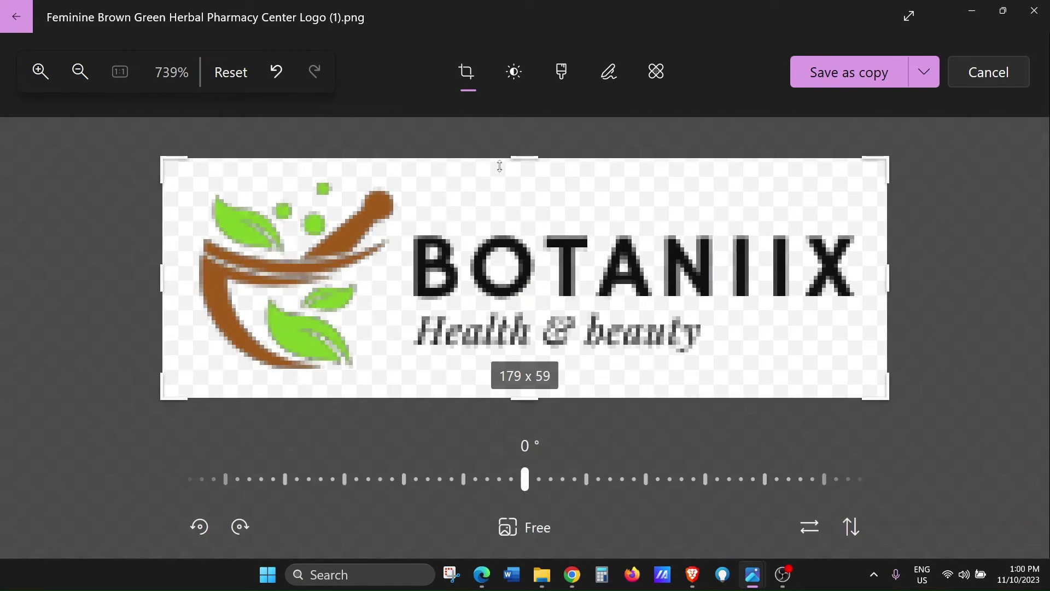
left_click_drag(499, 165, 499, 170)
left_click(922, 68)
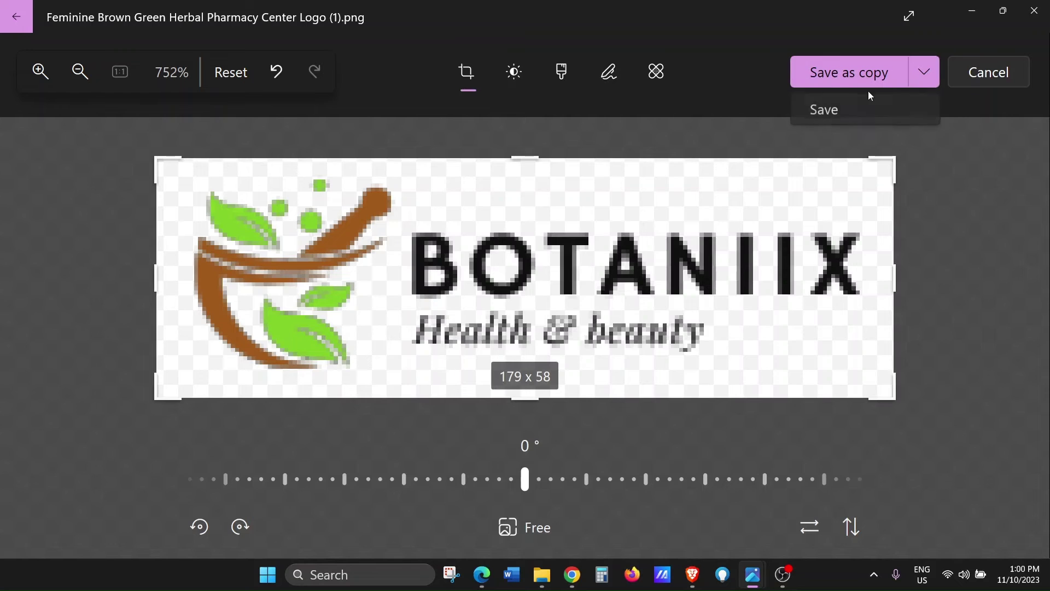
left_click(895, 113)
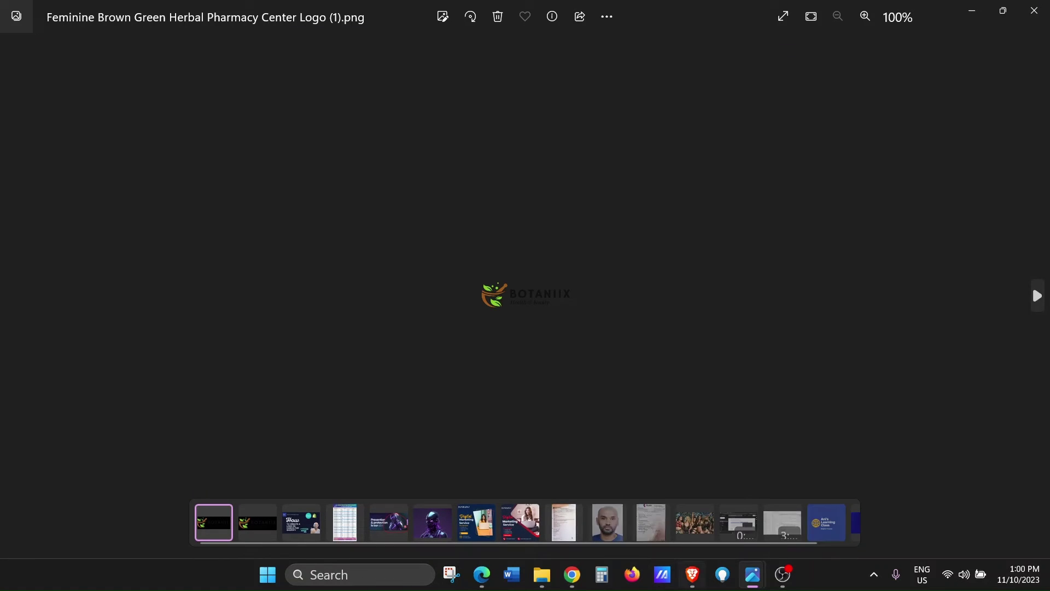
Go back to the Shopify theme editor and open the Header section settings
mouse_move(572, 574)
left_click(644, 501)
left_click(348, 5)
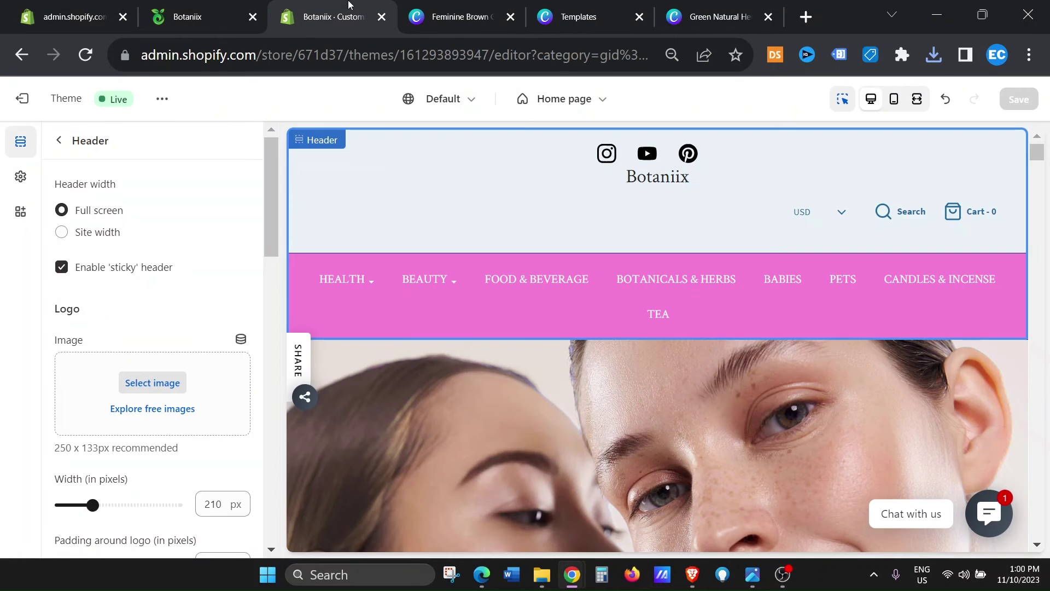
left_click(58, 140)
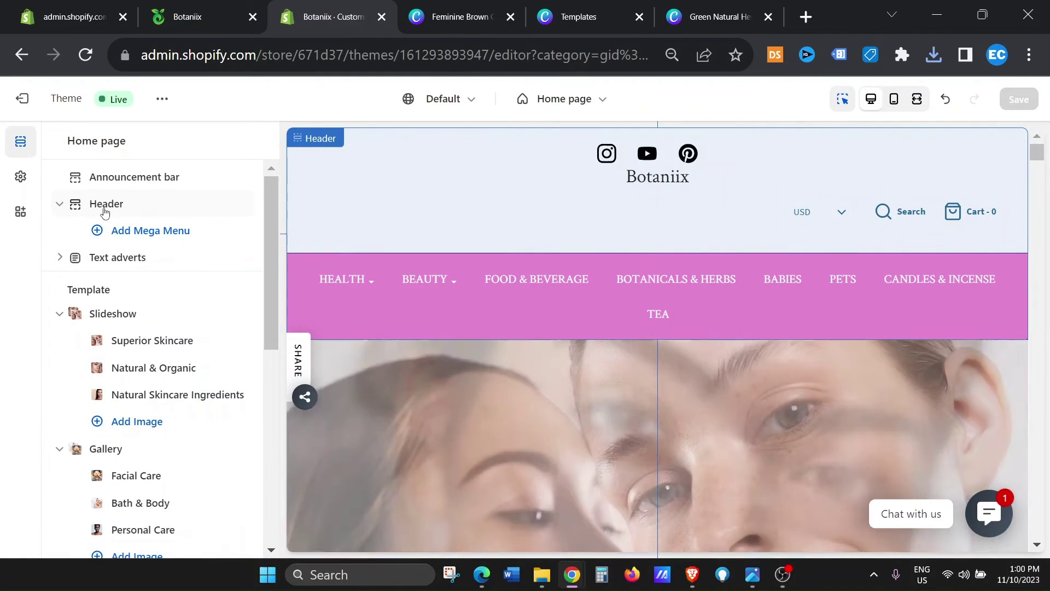
left_click(98, 205)
scroll(95, 319, "down", 2)
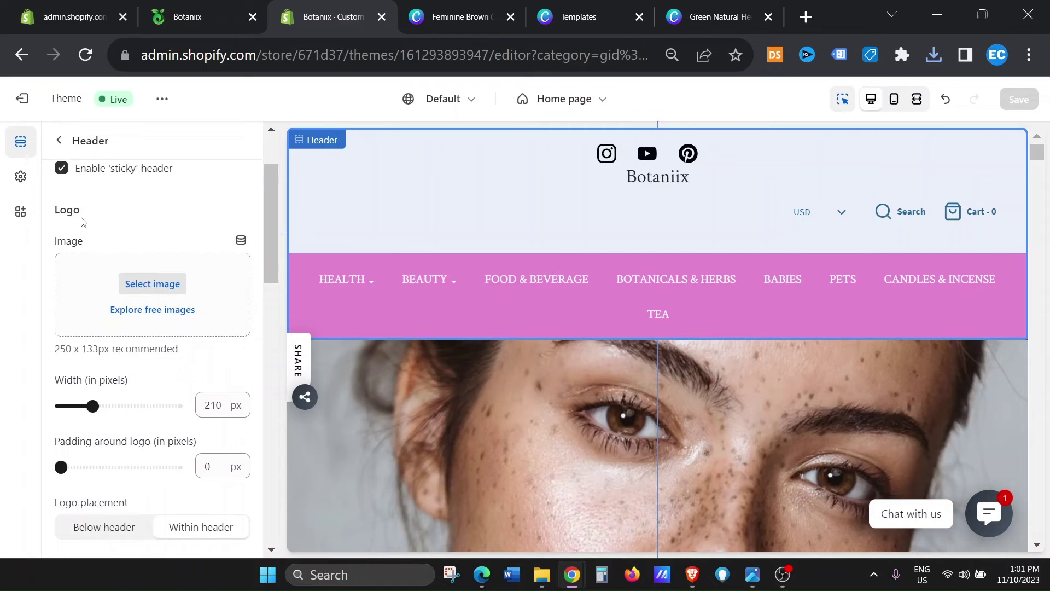
left_click_drag(92, 217, 70, 137)
Upload the cropped logo PNG from the computer and set it as the header logo
left_click(153, 284)
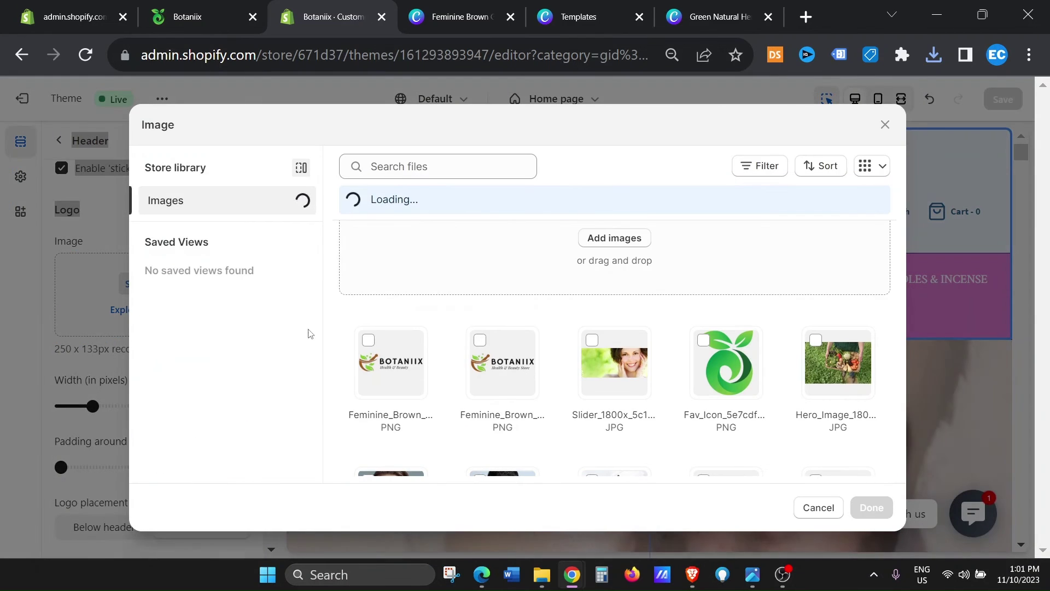
left_click(693, 249)
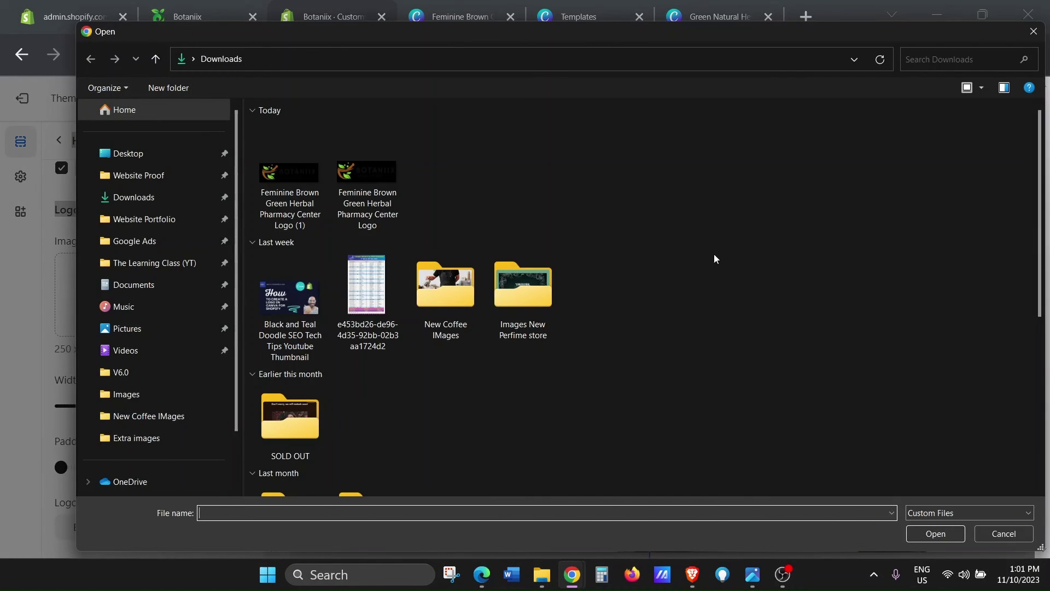
double_click(295, 184)
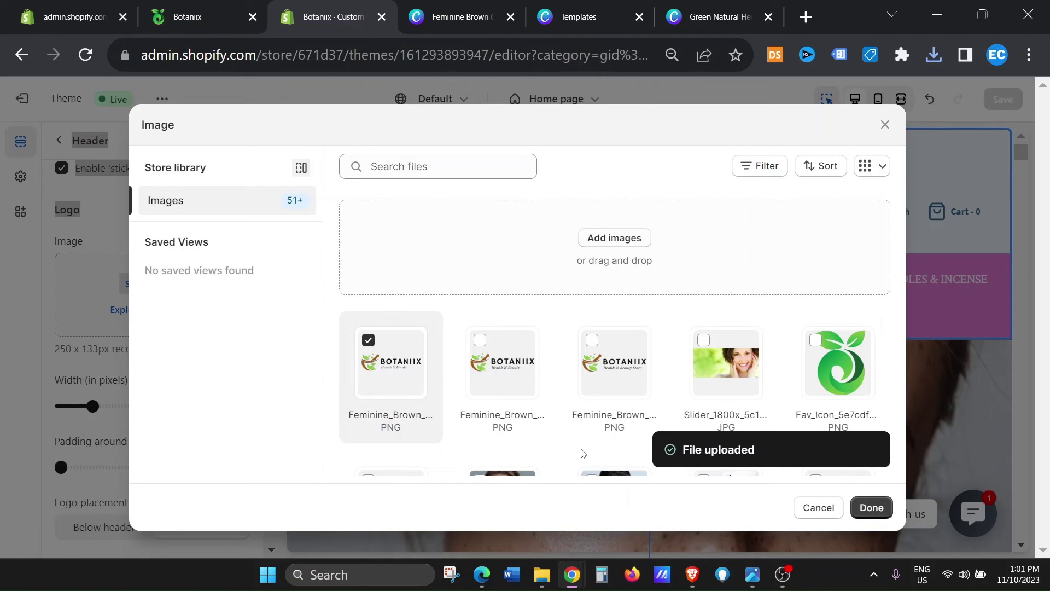
left_click(872, 508)
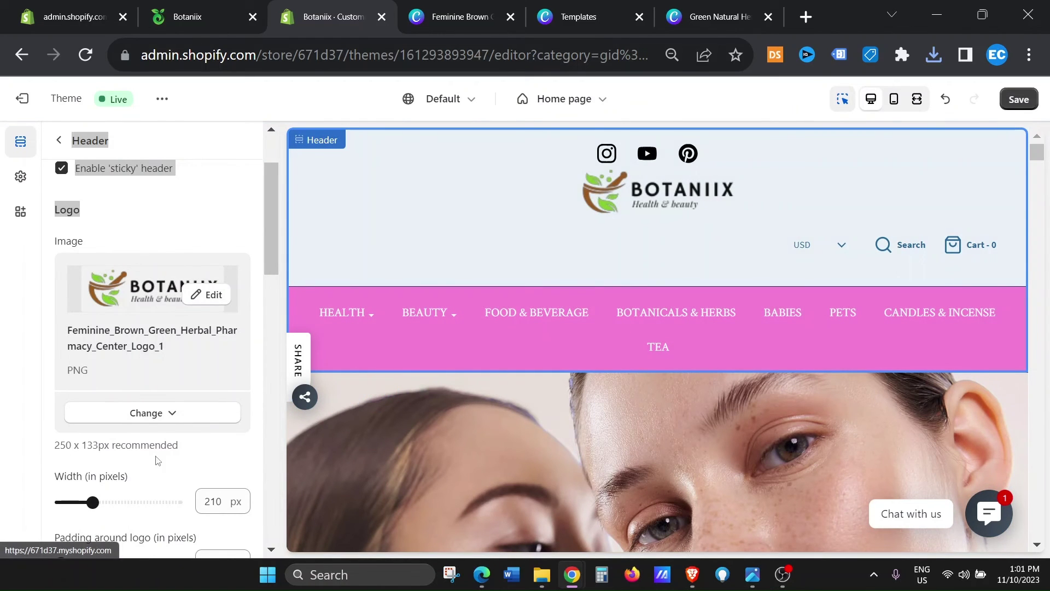
Reduce the logo width slider from 210 to 200 px and save the theme
scroll(92, 304, "down", 4)
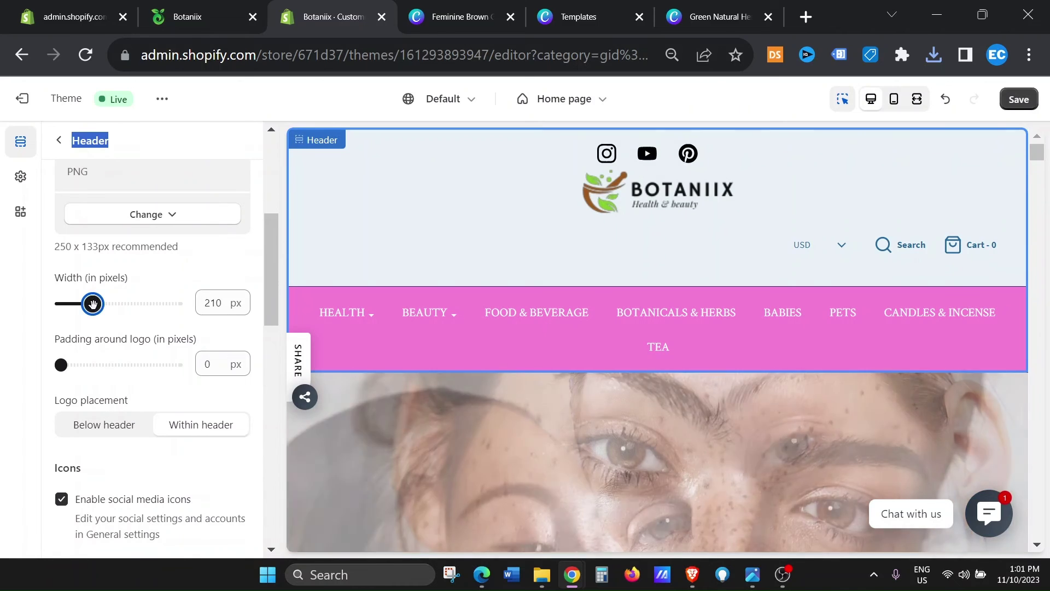
left_click_drag(92, 304, 90, 304)
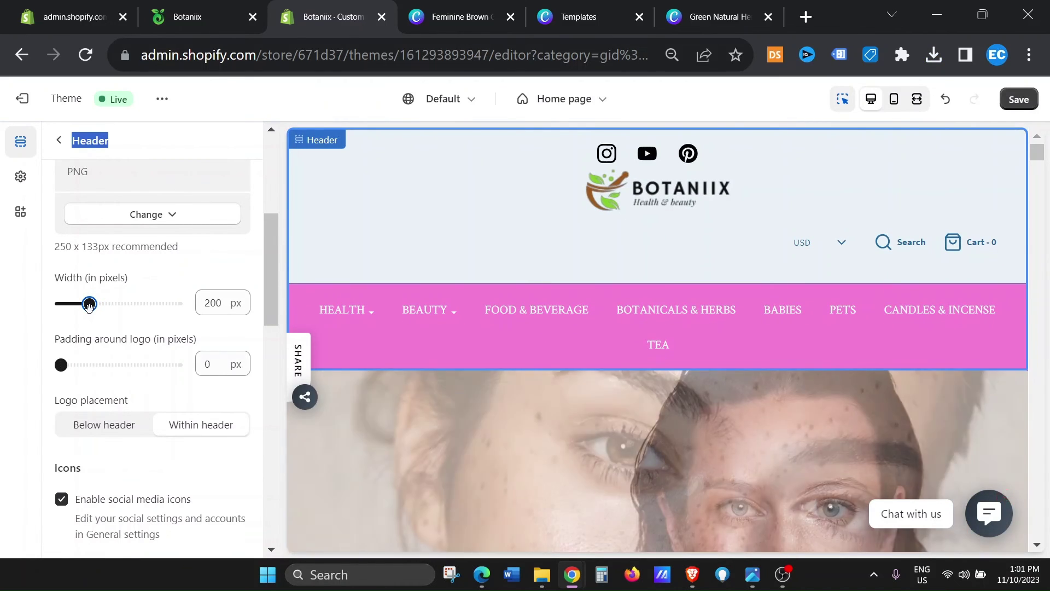
left_click(1019, 100)
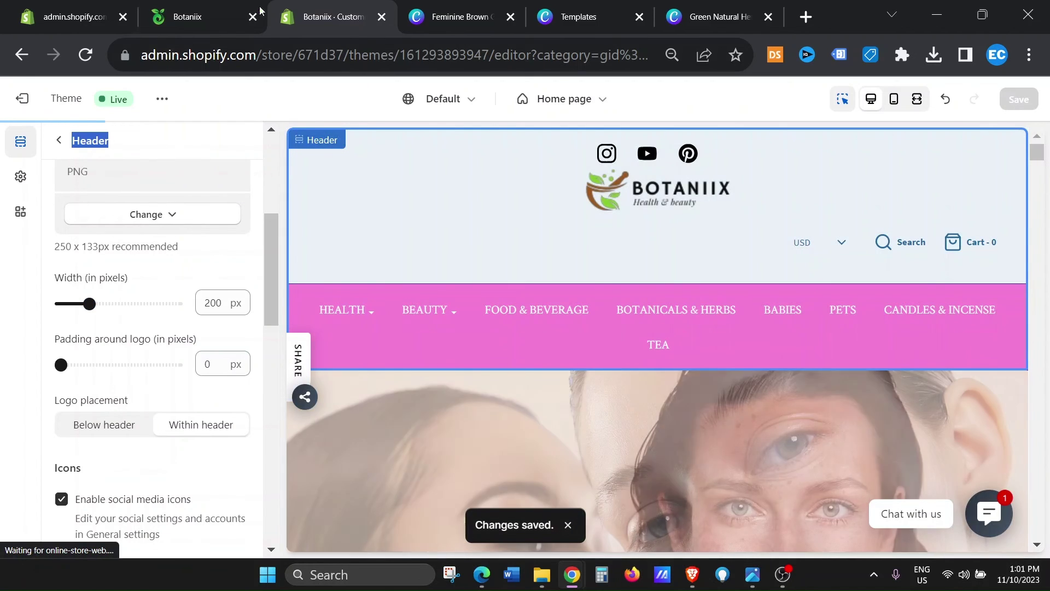
Reload the botaniix.com storefront tab to check the new header logo
left_click(218, 11)
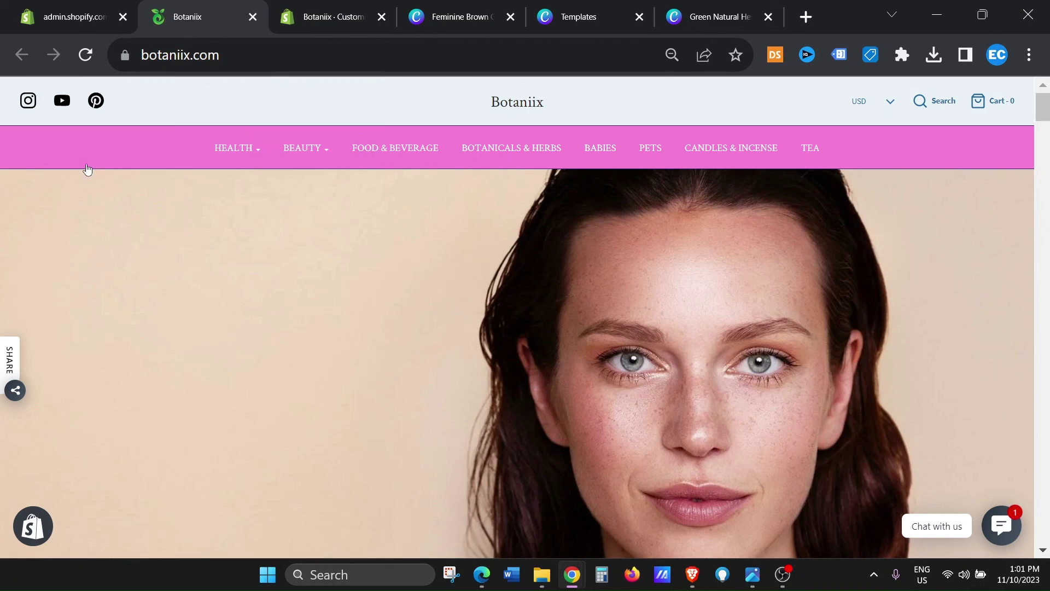
left_click(87, 57)
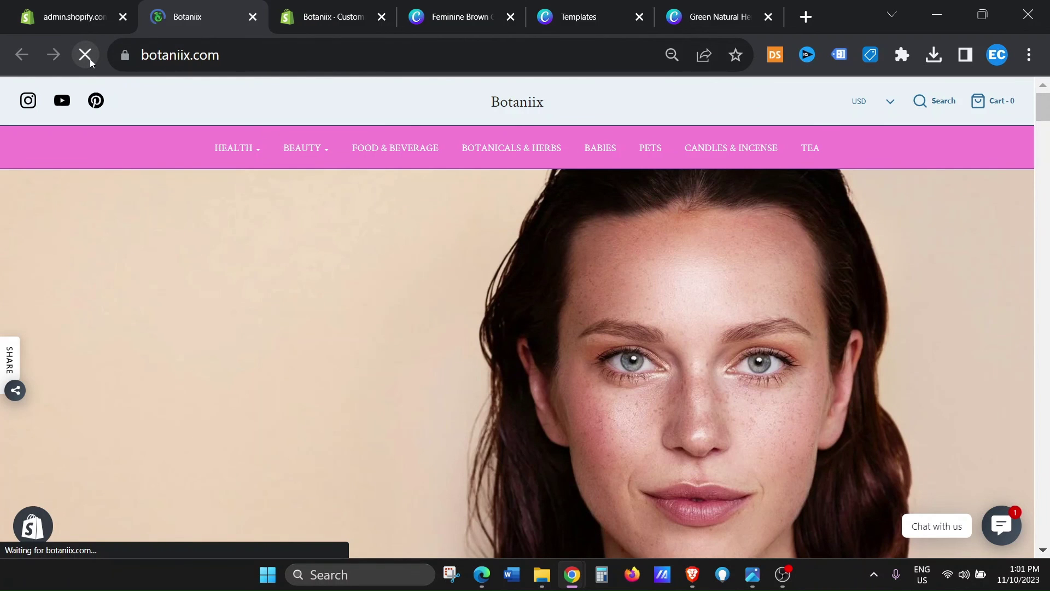